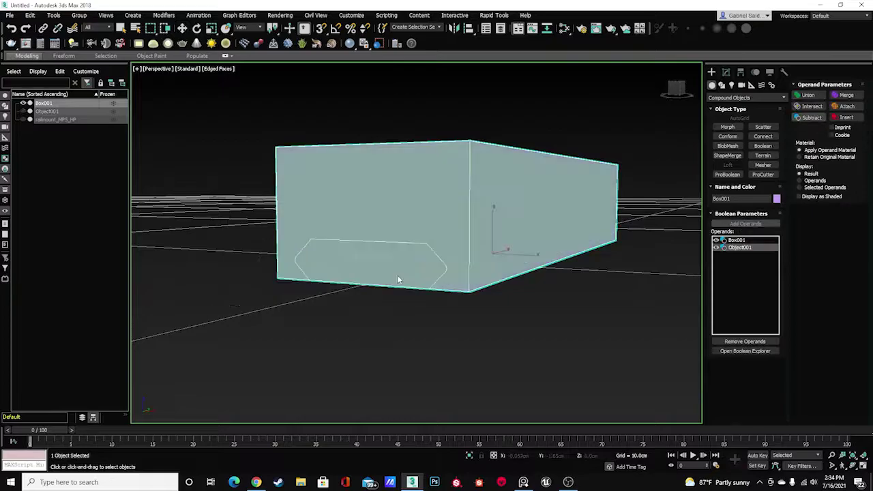
Convert the boolean-cut box to an Editable Poly.
{"action": "left_click", "coordinate": [740, 278]}
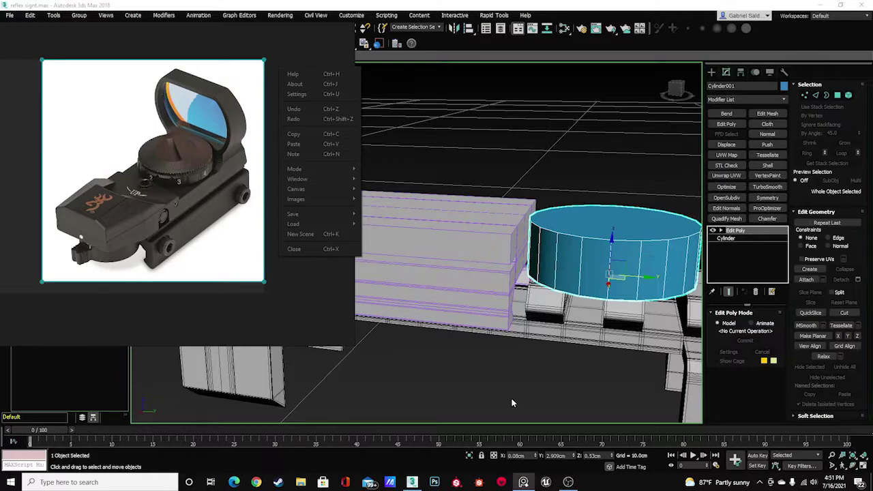
Dismiss the PureRef menu and hide the reference photo to see the scene.
{"action": "left_click", "coordinate": [523, 482]}
{"action": "left_click", "coordinate": [523, 482]}
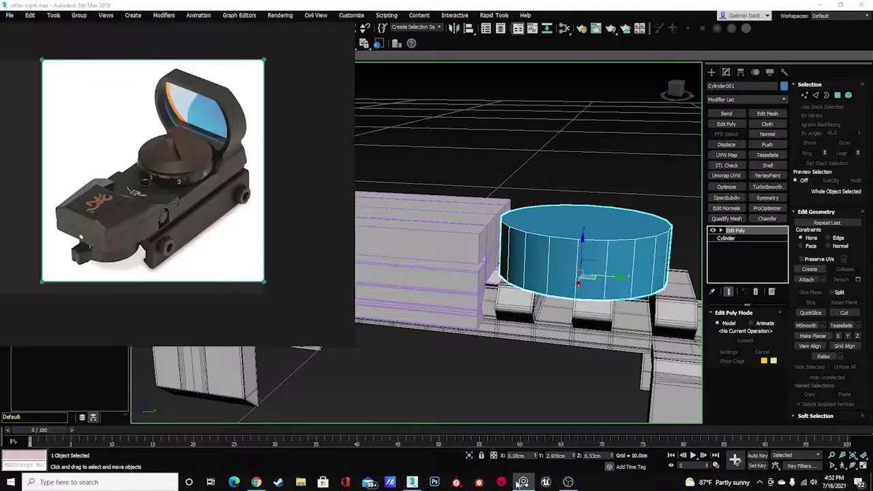
{"action": "scroll", "coordinate": [518, 238], "scroll_direction": "down", "scroll_amount": 5}
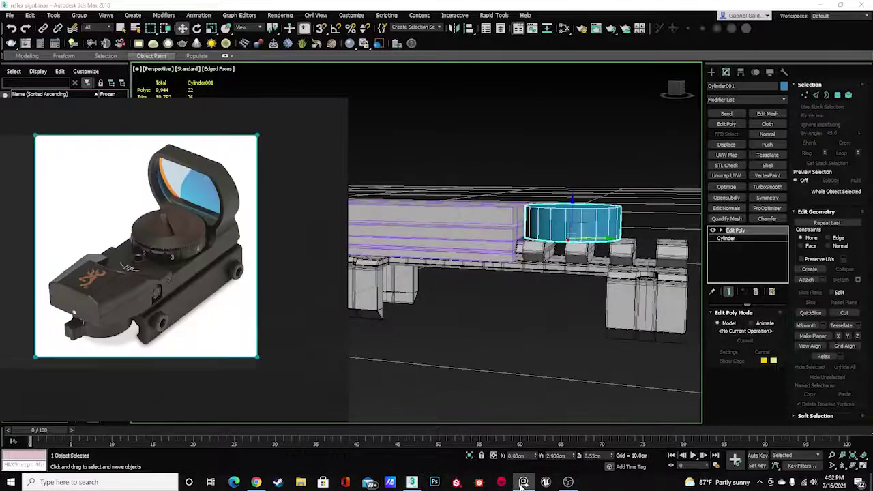
{"action": "left_click", "coordinate": [523, 482]}
Select Box001's top polygons, checking them against the reference photo.
{"action": "left_click", "coordinate": [399, 215]}
{"action": "left_click", "coordinate": [838, 94]}
{"action": "left_click", "coordinate": [523, 482]}
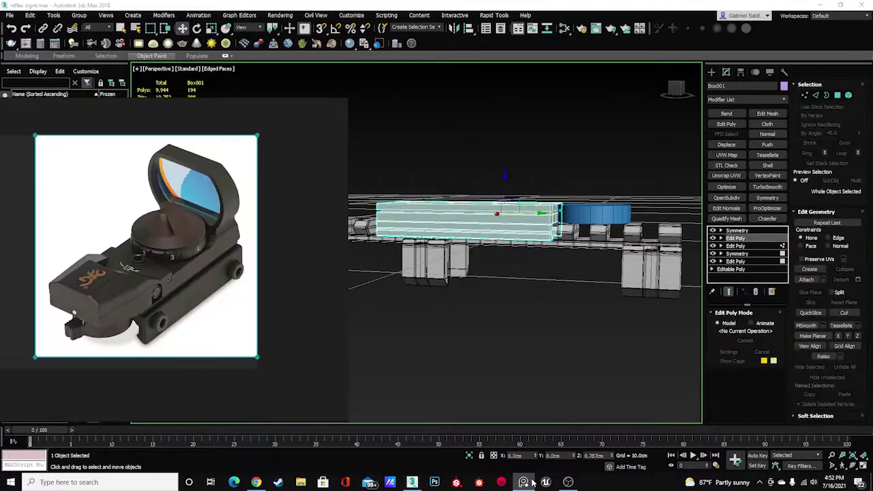
{"action": "left_click", "coordinate": [523, 482]}
{"action": "middle_click_drag", "start_coordinate": [409, 238], "coordinate": [477, 205], "text": "alt"}
{"action": "scroll", "coordinate": [564, 193], "scroll_direction": "up", "scroll_amount": 5}
{"action": "left_click", "coordinate": [564, 193]}
{"action": "left_click", "coordinate": [523, 482]}
{"action": "left_click", "coordinate": [523, 482]}
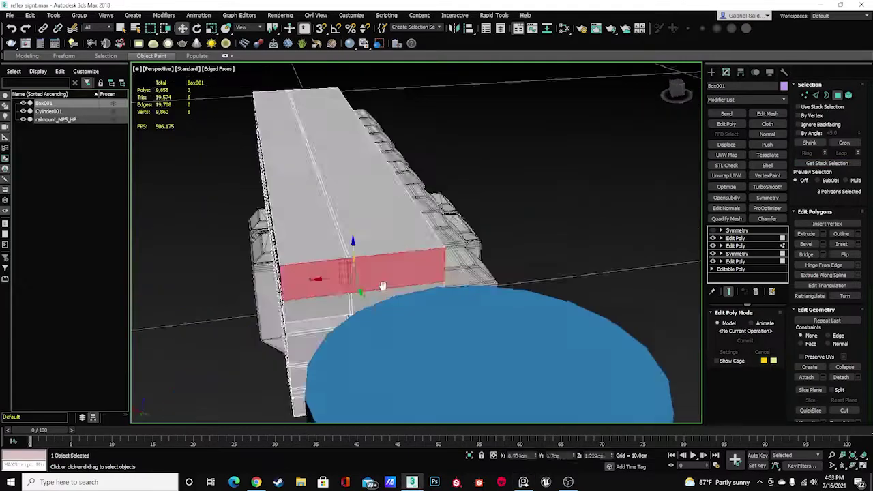
{"action": "middle_click_drag", "start_coordinate": [410, 238], "coordinate": [477, 205], "text": "alt"}
{"action": "scroll", "coordinate": [443, 273], "scroll_direction": "down", "scroll_amount": 3}
Clear the polygon selection and select vertices of the base block instead.
{"action": "left_click", "coordinate": [272, 170]}
{"action": "key", "text": "1"}
{"action": "middle_click_drag", "start_coordinate": [409, 239], "coordinate": [477, 205], "text": "alt"}
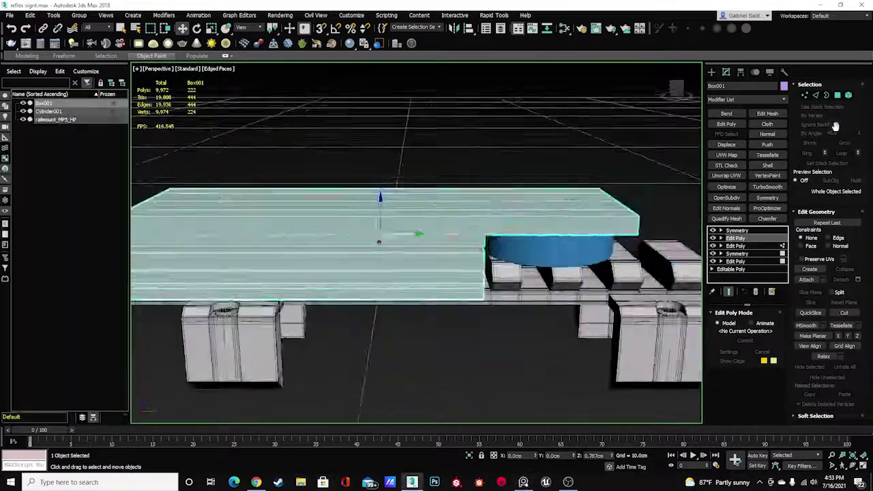
{"action": "left_click_drag", "start_coordinate": [464, 157], "coordinate": [527, 287]}
Select the dial cylinder as an element and rotate and move it against Box001.
{"action": "middle_click_drag", "start_coordinate": [527, 288], "coordinate": [423, 293], "text": "alt"}
{"action": "left_click", "coordinate": [409, 282]}
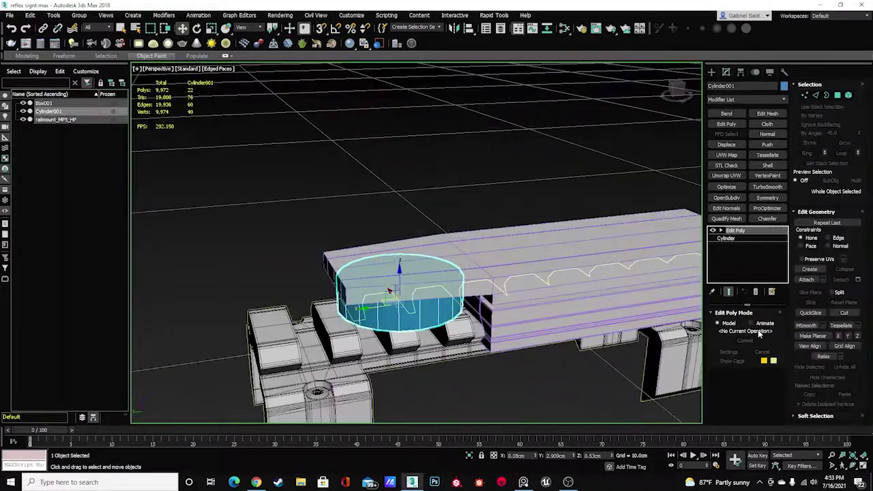
{"action": "key", "text": "5"}
{"action": "left_click", "coordinate": [421, 312]}
{"action": "key", "text": "e"}
{"action": "middle_click_drag", "start_coordinate": [625, 153], "coordinate": [546, 204], "text": "alt"}
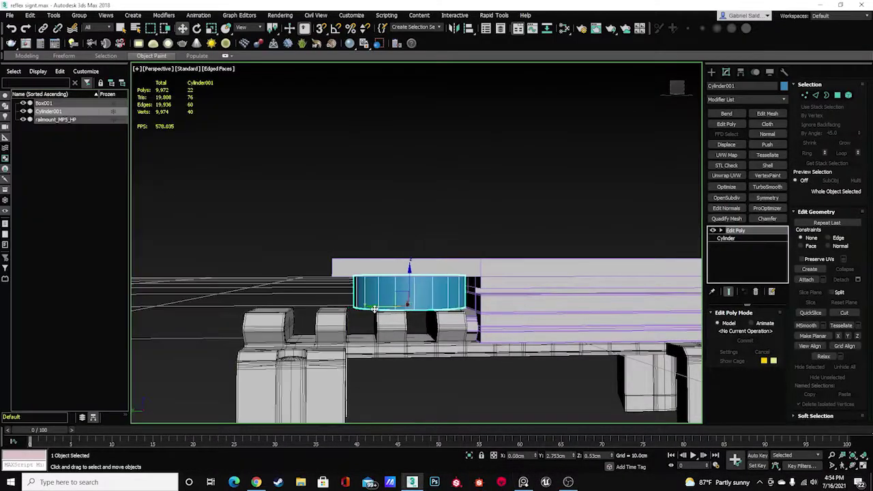
{"action": "key", "text": "w"}
{"action": "left_click", "coordinate": [647, 286]}
{"action": "middle_click_drag", "start_coordinate": [438, 265], "coordinate": [349, 215], "text": "alt"}
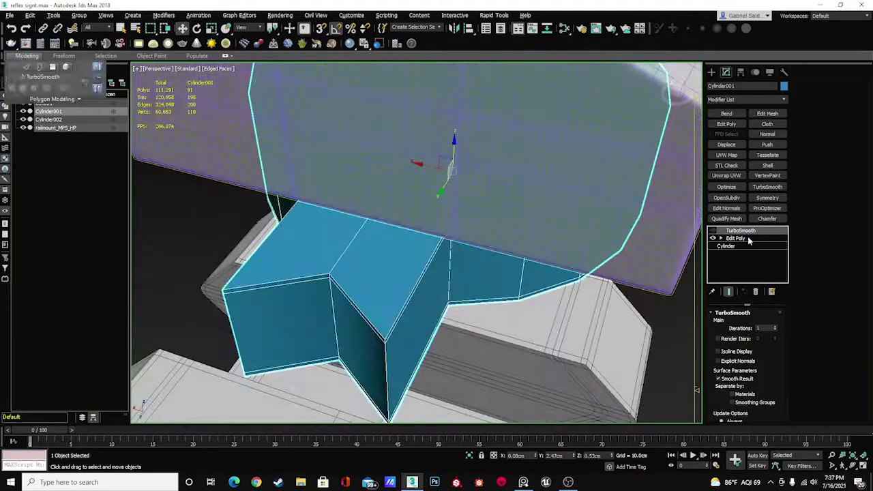
Return to the dial's base Editable Poly and zoom in on the cylinder's top faces.
{"action": "left_click", "coordinate": [743, 238]}
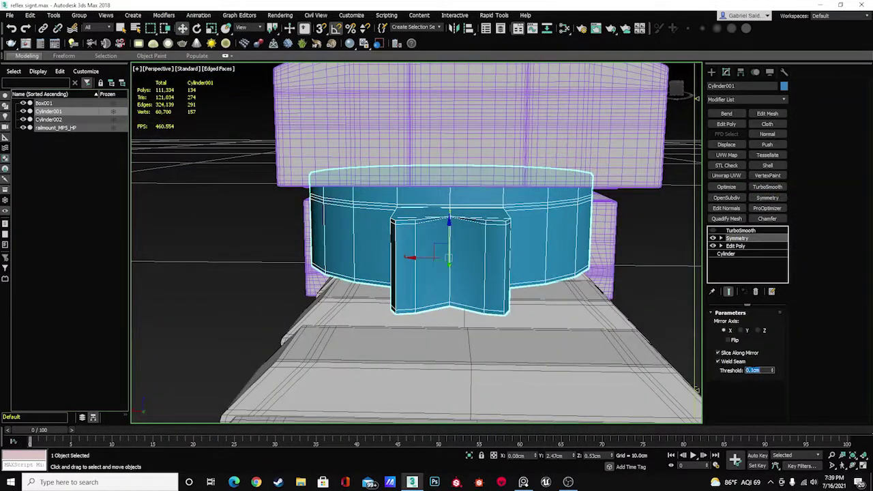
{"action": "middle_click_drag", "start_coordinate": [439, 269], "coordinate": [547, 206], "text": "alt"}
{"action": "scroll", "coordinate": [548, 206], "scroll_direction": "up", "scroll_amount": 5}
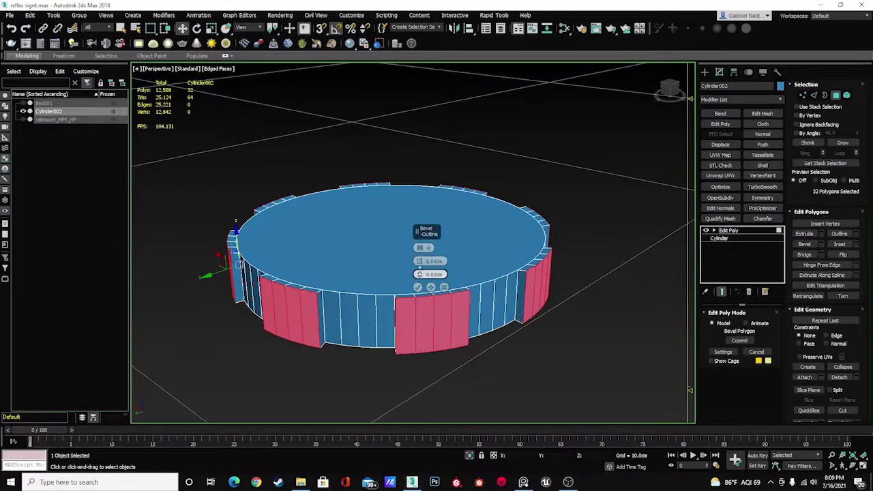
Select the ring of side polygons on Cylinder002 and commit their extrusion.
{"action": "middle_click_drag", "start_coordinate": [338, 311], "coordinate": [407, 328], "text": "alt"}
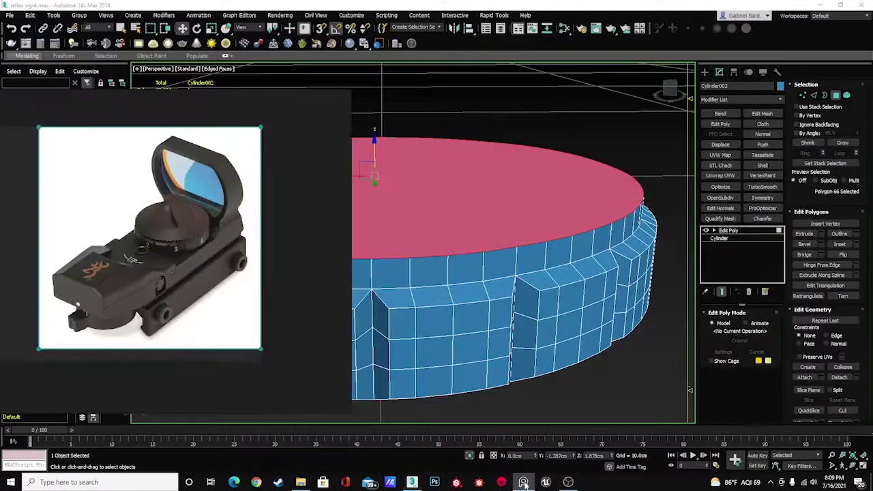
{"action": "left_click", "coordinate": [388, 270], "text": "shift"}
{"action": "left_click", "coordinate": [418, 274]}
{"action": "mouse_move", "coordinate": [418, 273]}
{"action": "middle_mouse_down", "text": "alt"}
{"action": "mouse_move", "coordinate": [465, 167]}
{"action": "mouse_move", "coordinate": [426, 259]}
{"action": "middle_mouse_up", "text": "alt"}
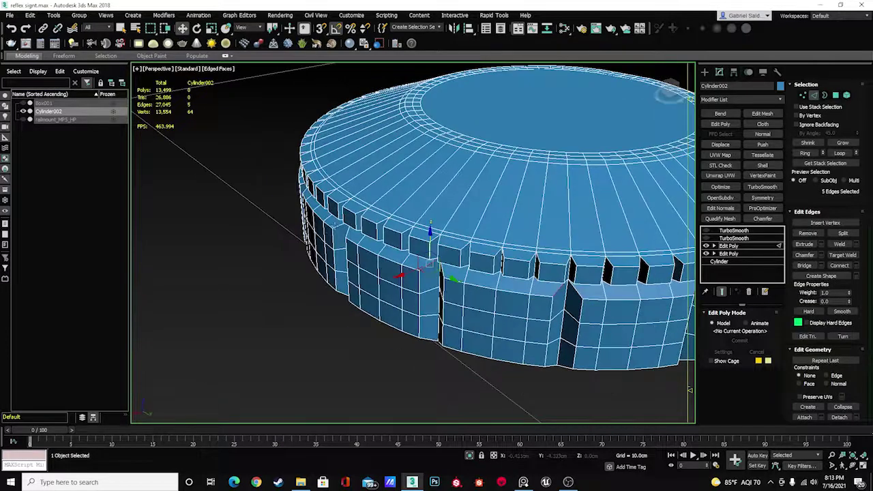
Add a Symmetry modifier to mirror the knob across its centre.
{"action": "middle_click_drag", "start_coordinate": [382, 328], "coordinate": [418, 239], "text": "alt"}
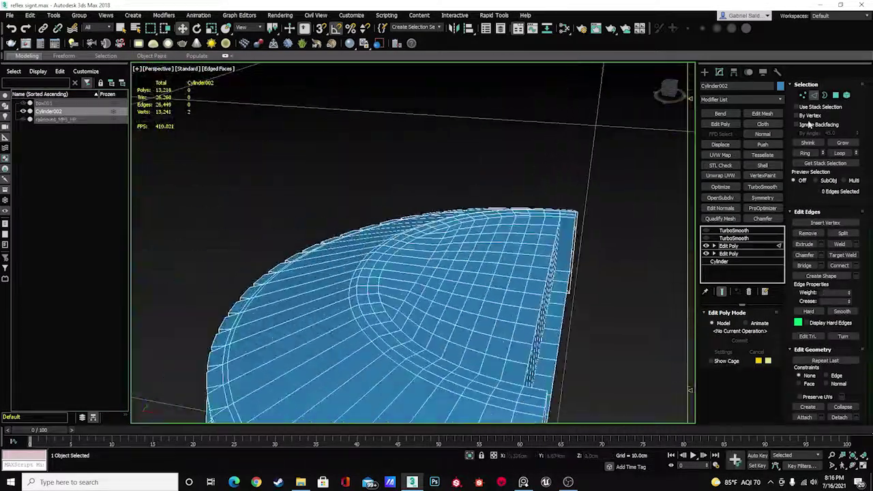
{"action": "left_click", "coordinate": [762, 197]}
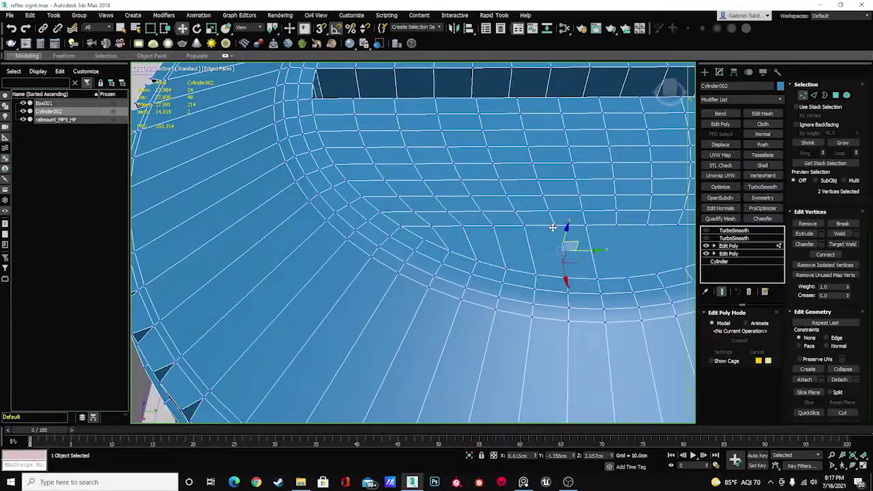
{"action": "middle_click_drag", "start_coordinate": [552, 227], "coordinate": [510, 280], "text": "alt"}
{"action": "mouse_move", "coordinate": [572, 235]}
{"action": "middle_mouse_down", "text": "alt"}
{"action": "mouse_move", "coordinate": [394, 271]}
{"action": "mouse_move", "coordinate": [445, 134]}
{"action": "mouse_move", "coordinate": [400, 159]}
{"action": "middle_mouse_up", "text": "alt"}
Select the knob rim's edge loop and preview the slotted knob with TurboSmooth.
{"action": "key", "text": "2"}
{"action": "double_click", "coordinate": [452, 147]}
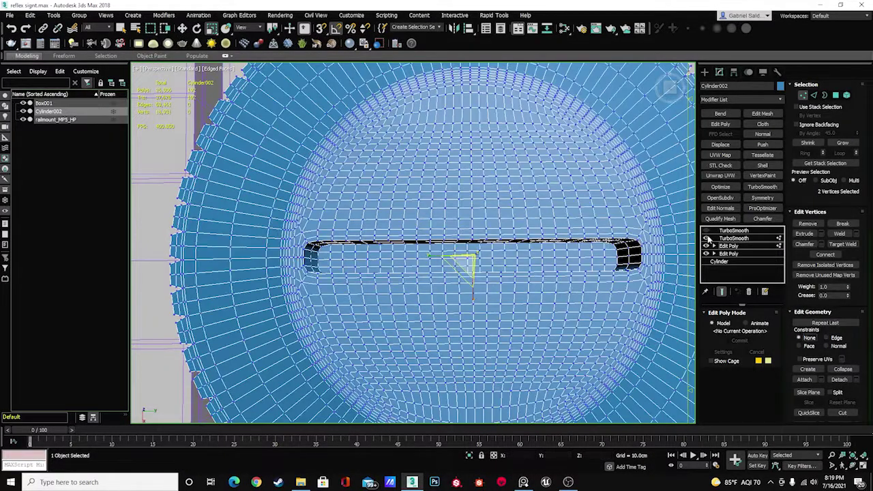
{"action": "left_click", "coordinate": [803, 95]}
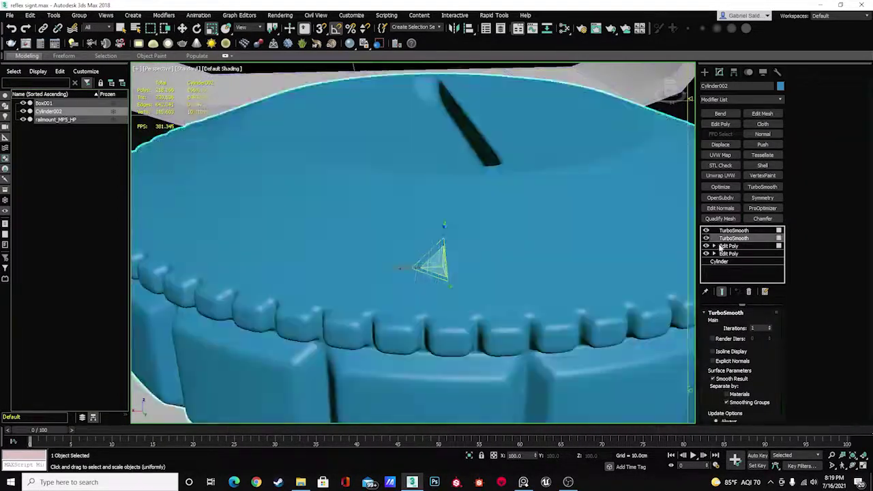
{"action": "left_click", "coordinate": [727, 246]}
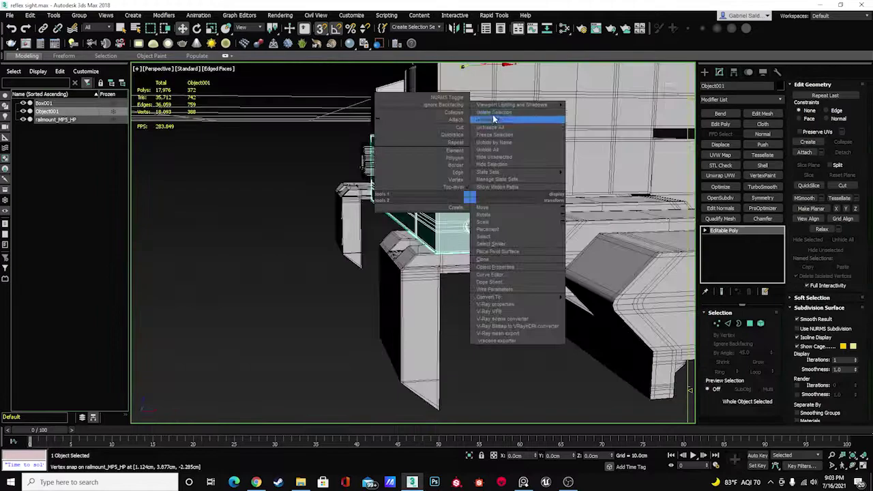
Isolate Object001 and switch to Edge mode to edit the strip.
{"action": "left_click", "coordinate": [495, 119]}
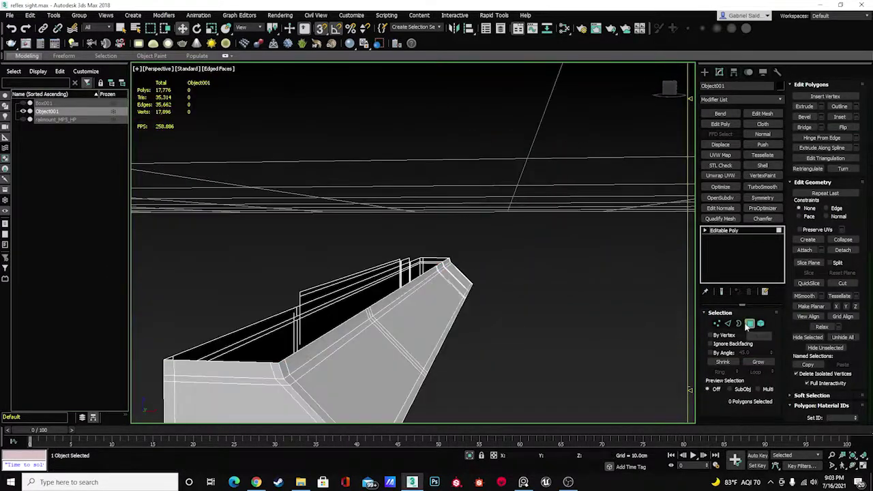
{"action": "left_click", "coordinate": [733, 324]}
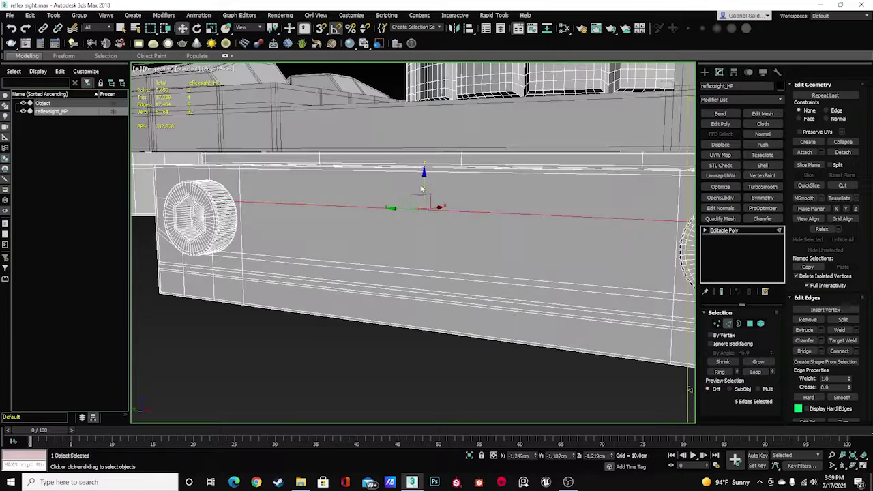
Switch to polygon editing on the low-poly reflexsight_LP copy.
{"action": "left_click", "coordinate": [749, 325]}
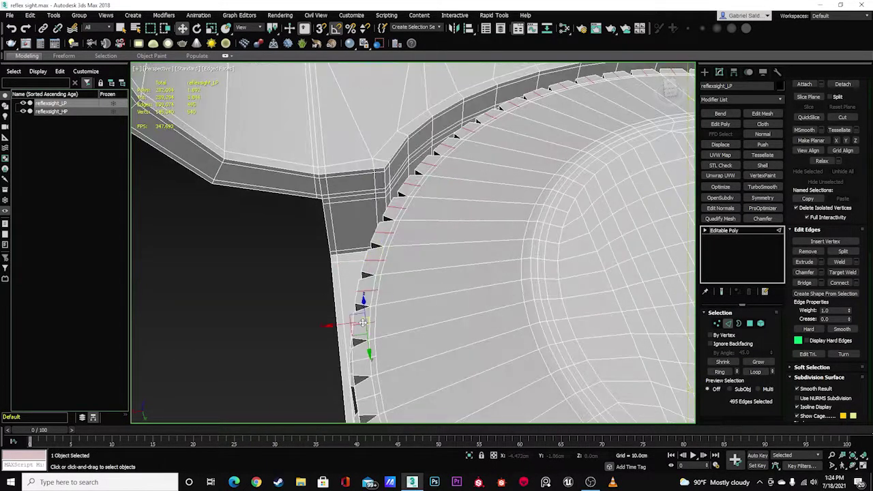
Inspect the low-poly knob's ring and slot, then switch to Edge mode.
{"action": "scroll", "coordinate": [365, 320], "scroll_direction": "down", "scroll_amount": 5}
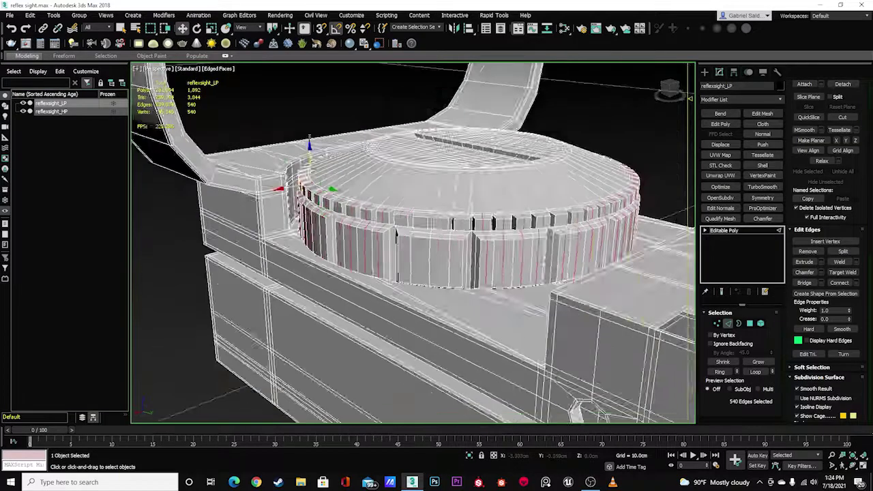
{"action": "middle_click_drag", "start_coordinate": [365, 320], "coordinate": [416, 286], "text": "alt"}
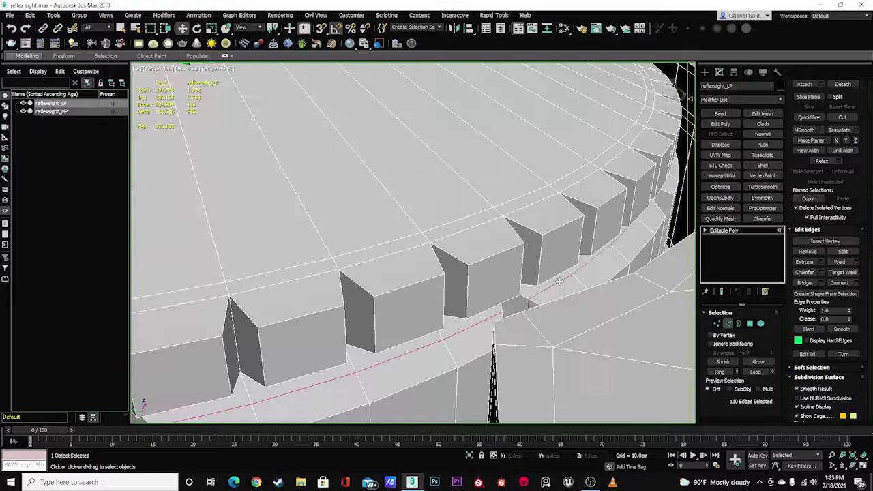
{"action": "mouse_move", "coordinate": [482, 218]}
{"action": "middle_mouse_down", "text": "alt"}
{"action": "mouse_move", "coordinate": [301, 333]}
{"action": "mouse_move", "coordinate": [521, 230]}
{"action": "mouse_move", "coordinate": [438, 191]}
{"action": "mouse_move", "coordinate": [493, 284]}
{"action": "mouse_move", "coordinate": [588, 264]}
{"action": "middle_mouse_up", "text": "alt"}
{"action": "middle_click_drag", "start_coordinate": [548, 323], "coordinate": [393, 279], "text": "alt"}
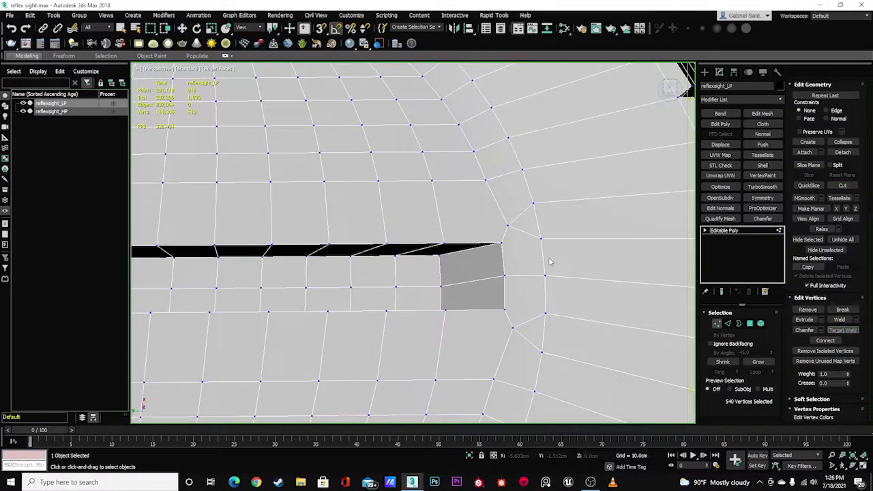
{"action": "scroll", "coordinate": [387, 201], "scroll_direction": "down", "scroll_amount": 5}
{"action": "key", "text": "2"}
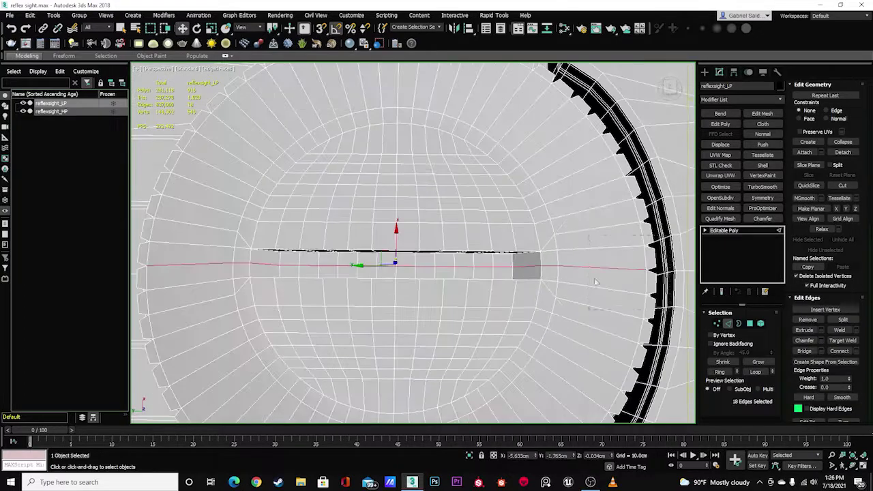
{"action": "mouse_move", "coordinate": [387, 201]}
{"action": "middle_mouse_down", "text": "alt"}
{"action": "mouse_move", "coordinate": [477, 272]}
{"action": "mouse_move", "coordinate": [317, 200]}
{"action": "middle_mouse_up", "text": "alt"}
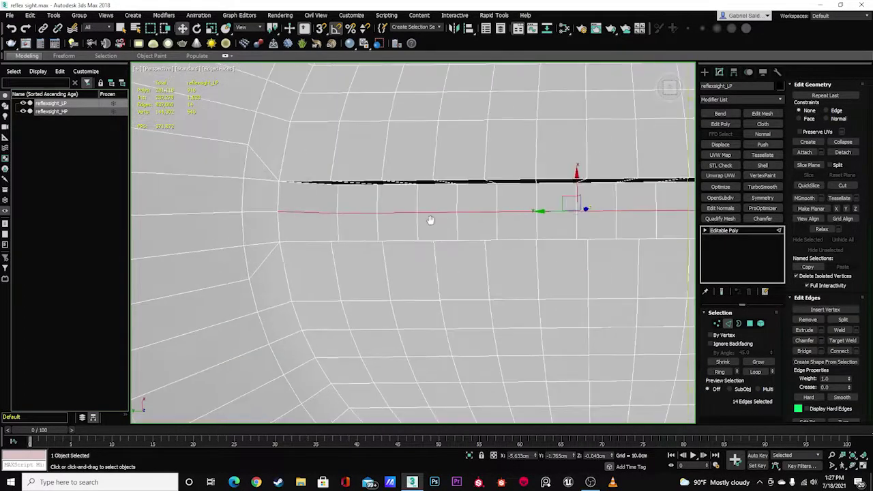
Select the excess edges beside and along the slot for removal.
{"action": "left_click", "coordinate": [430, 219]}
{"action": "middle_click_drag", "start_coordinate": [430, 219], "coordinate": [389, 302], "text": "alt"}
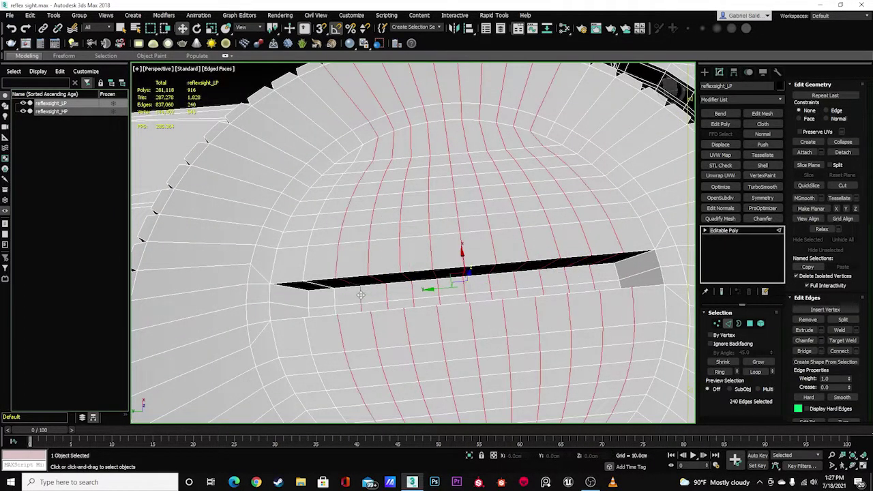
{"action": "scroll", "coordinate": [361, 294], "scroll_direction": "down", "scroll_amount": 5}
{"action": "scroll", "coordinate": [361, 294], "scroll_direction": "up", "scroll_amount": 5}
{"action": "mouse_move", "coordinate": [361, 294]}
{"action": "middle_mouse_down", "text": "alt"}
{"action": "mouse_move", "coordinate": [398, 314]}
{"action": "mouse_move", "coordinate": [520, 134]}
{"action": "middle_mouse_up", "text": "alt"}
{"action": "left_click", "coordinate": [399, 315]}
{"action": "left_click", "coordinate": [399, 315]}
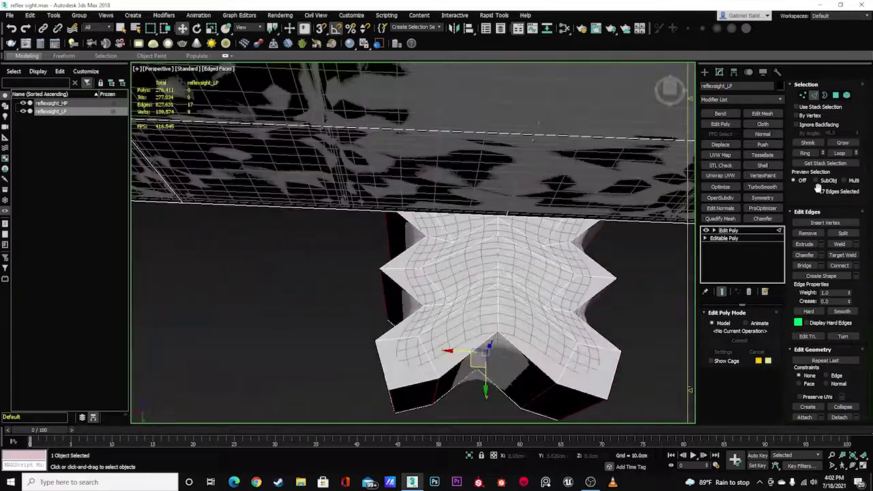
Chamfer the selected edges, adding the chamfer as its own modifier.
{"action": "left_click", "coordinate": [823, 254]}
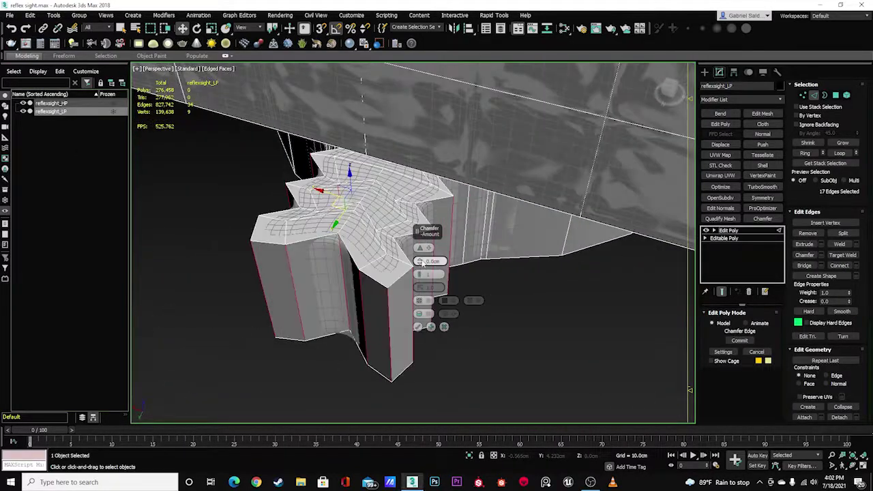
{"action": "left_click", "coordinate": [762, 218]}
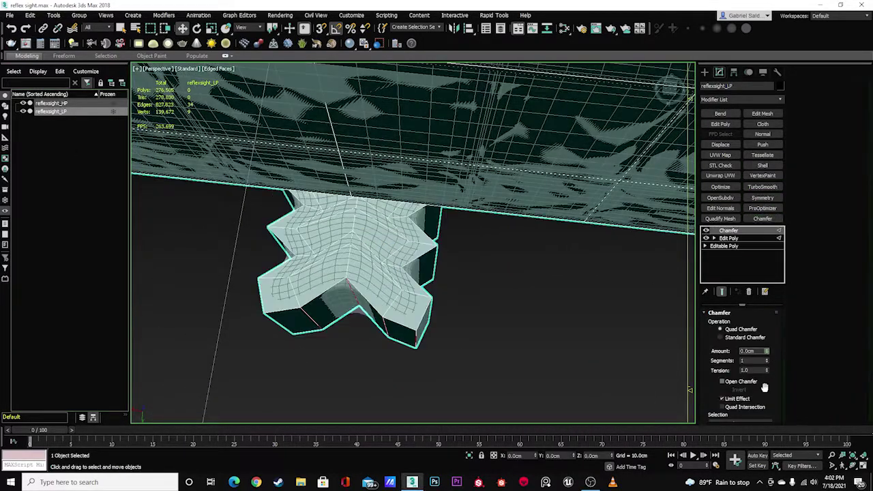
{"action": "scroll", "coordinate": [392, 266], "scroll_direction": "up", "scroll_amount": 4}
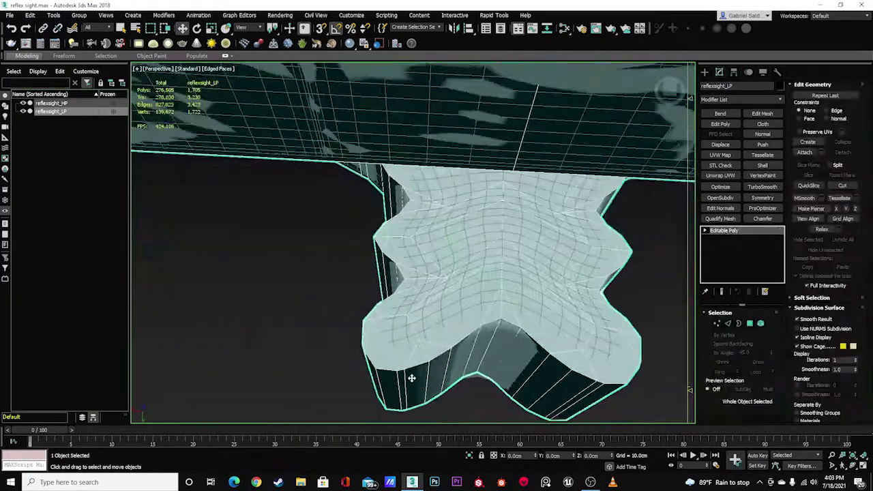
Inspect the chamfered edges in wireframe, switching between vertex and edge selection.
{"action": "key", "text": "1"}
{"action": "mouse_move", "coordinate": [412, 378]}
{"action": "middle_mouse_down", "text": "alt"}
{"action": "mouse_move", "coordinate": [508, 257]}
{"action": "mouse_move", "coordinate": [426, 321]}
{"action": "mouse_move", "coordinate": [462, 267]}
{"action": "middle_mouse_up", "text": "alt"}
{"action": "key", "text": "2"}
{"action": "key", "text": "F3"}
{"action": "key", "text": "F3"}
{"action": "key", "text": "1"}
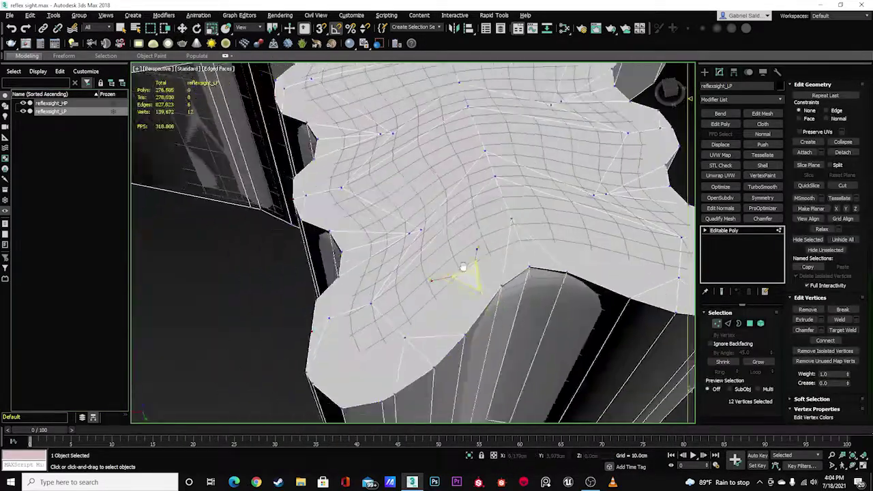
{"action": "key", "text": "2"}
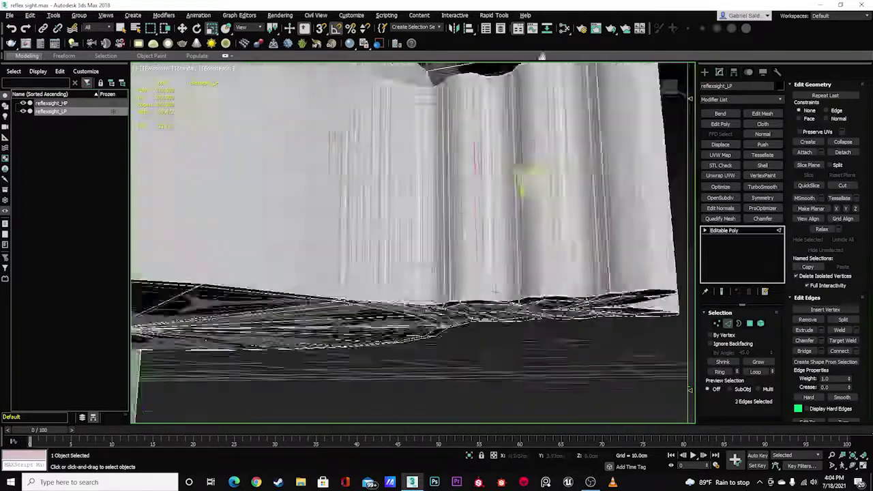
{"action": "middle_click_drag", "start_coordinate": [462, 267], "coordinate": [689, 390], "text": "alt"}
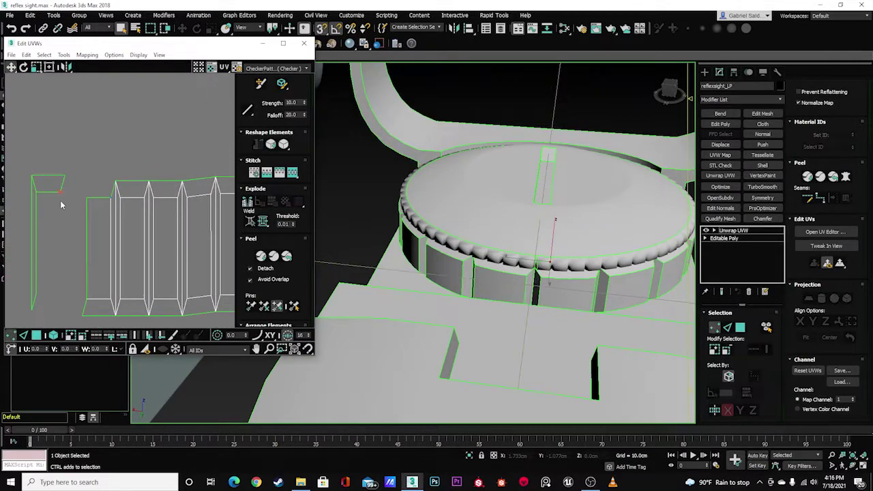
Move the Relax settings aside to view the dial ring's relaxed UV strip.
{"action": "scroll", "coordinate": [268, 318], "scroll_direction": "down", "scroll_amount": 3}
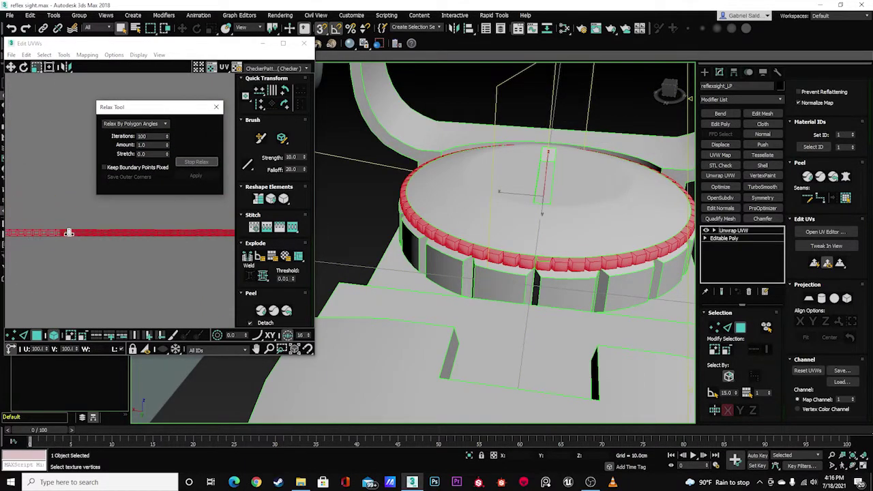
{"action": "left_click_drag", "start_coordinate": [141, 111], "coordinate": [240, 106]}
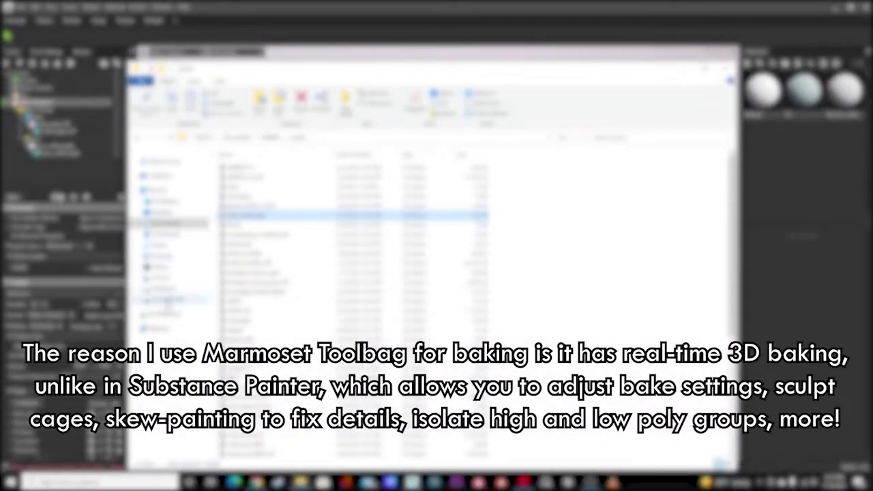
Delete the old texture files and point the bake output to the project's Textures folder.
{"action": "key", "text": "Return"}
{"action": "key", "text": "Return"}
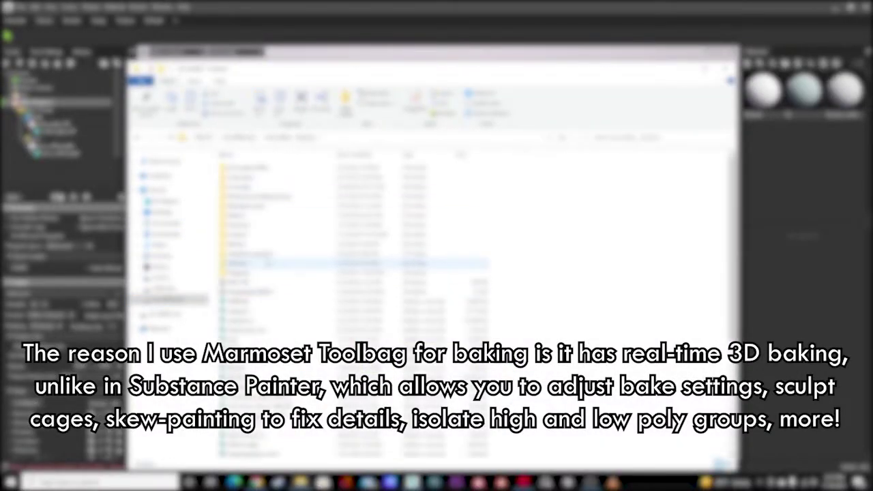
{"action": "left_click", "coordinate": [355, 310]}
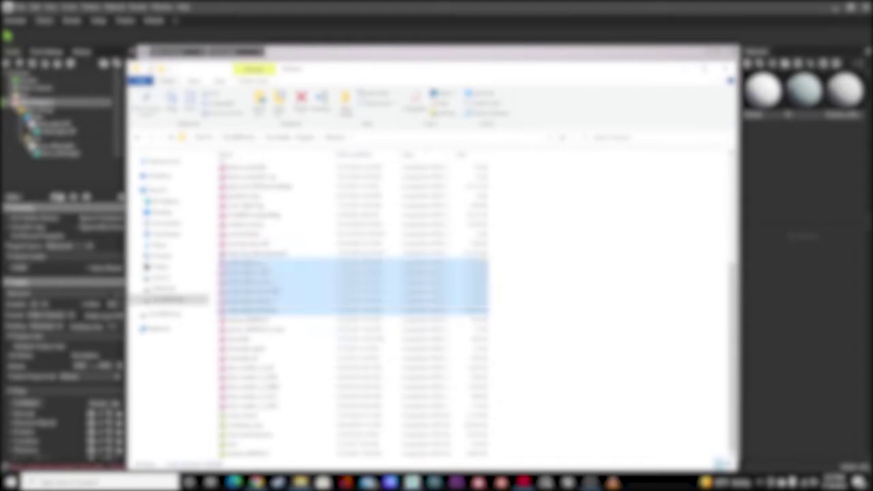
{"action": "right_click", "coordinate": [264, 262]}
{"action": "left_click", "coordinate": [287, 225]}
{"action": "left_click", "coordinate": [468, 247]}
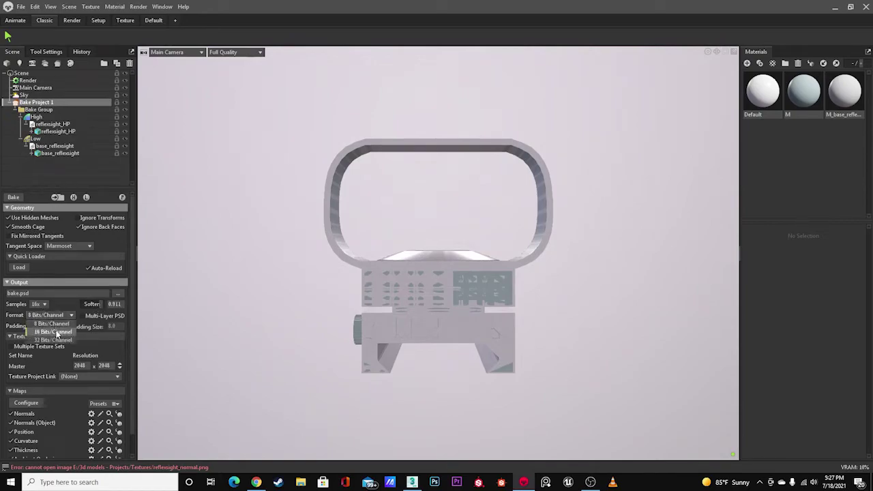
{"action": "left_click", "coordinate": [119, 292]}
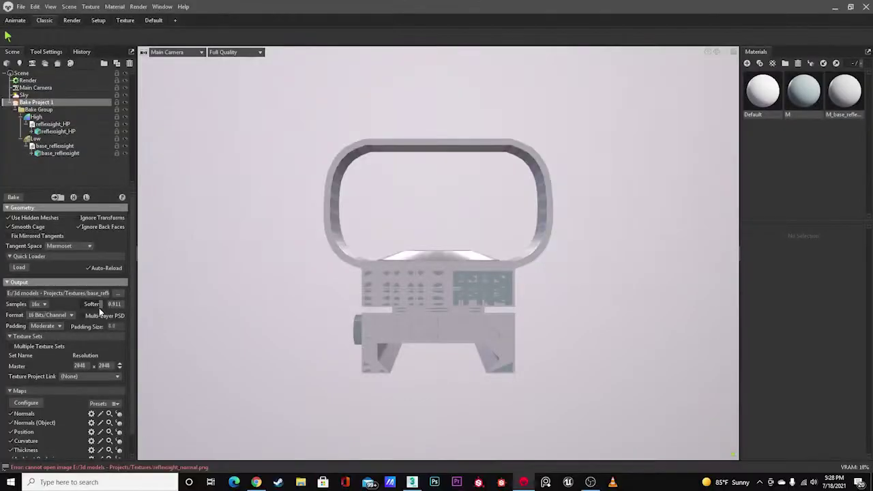
{"action": "left_click", "coordinate": [33, 139]}
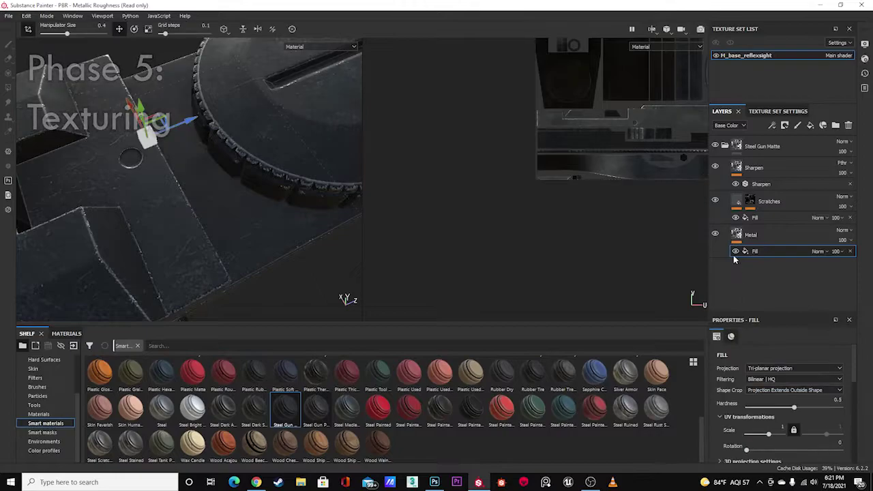
Open the Scratches mask fill options in the Metal group and orbit around the sight base.
{"action": "left_click", "coordinate": [736, 236]}
{"action": "scroll", "coordinate": [749, 412], "scroll_direction": "down", "scroll_amount": 5}
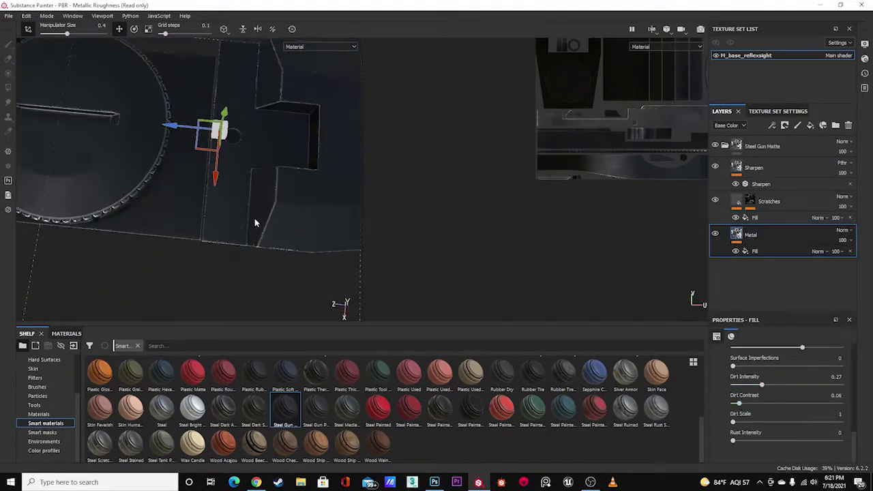
{"action": "right_click", "coordinate": [755, 218]}
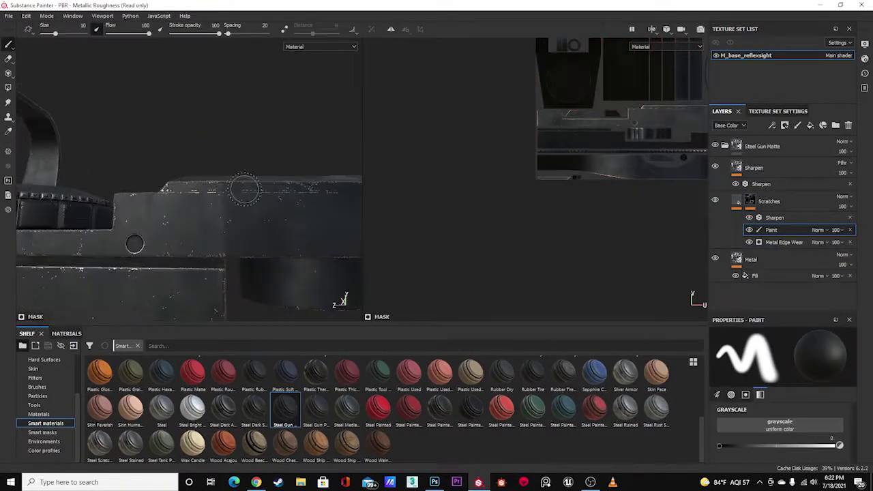
{"action": "left_click_drag", "start_coordinate": [227, 184], "coordinate": [149, 143], "text": "alt"}
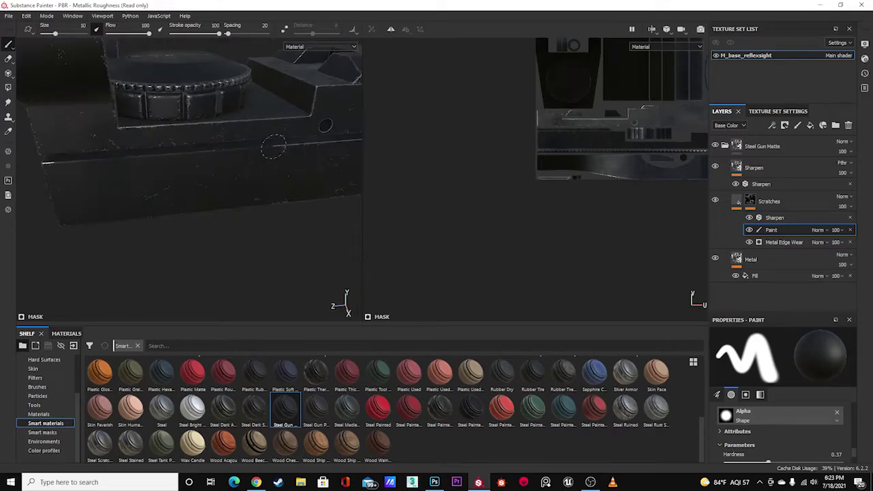
{"action": "left_click_drag", "start_coordinate": [273, 147], "coordinate": [399, 83], "text": "alt"}
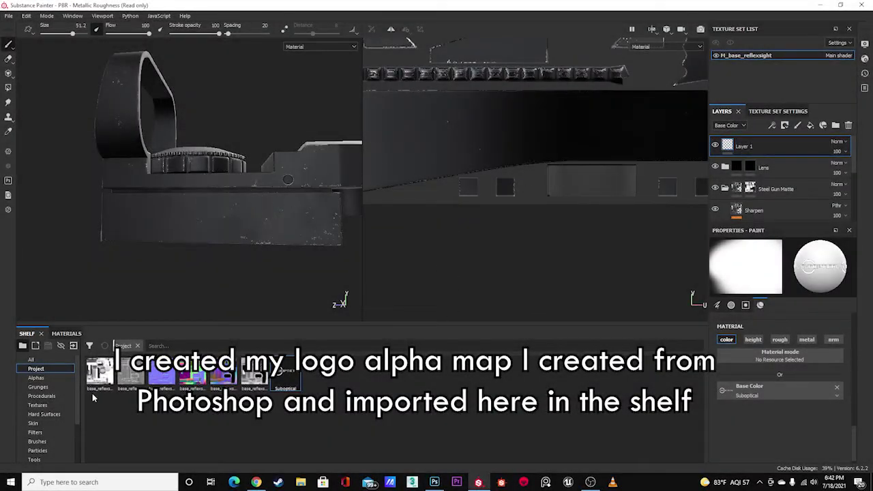
Show the alpha stamps on the shelf and browse them for the SUBOPTICAL logo.
{"action": "left_click", "coordinate": [36, 379]}
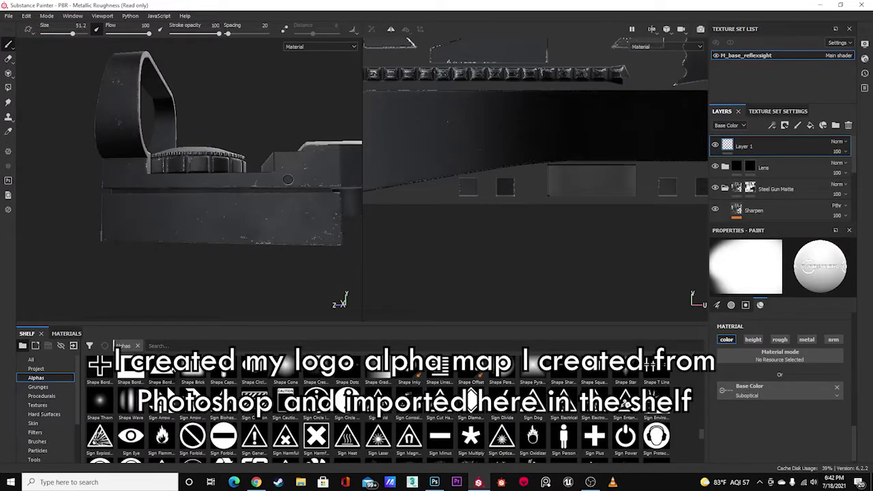
{"action": "scroll", "coordinate": [317, 414], "scroll_direction": "down", "scroll_amount": 3}
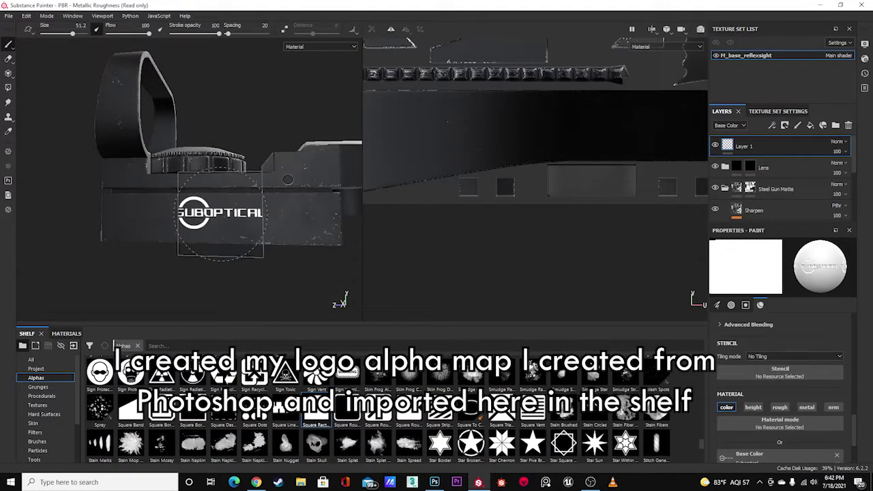
{"action": "scroll", "coordinate": [801, 416], "scroll_direction": "up", "scroll_amount": 2}
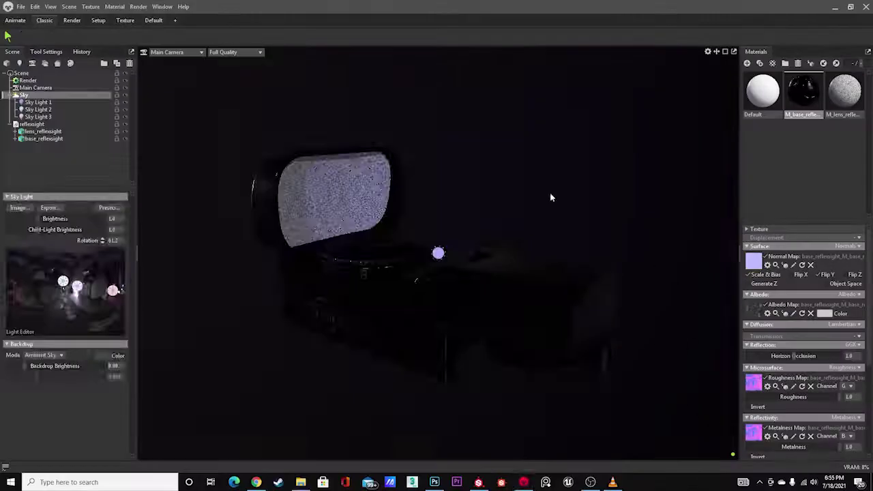
Load the Park Yoyogi Entrance sky and add another light to it.
{"action": "scroll", "coordinate": [539, 377], "scroll_direction": "down", "scroll_amount": 5}
{"action": "left_click", "coordinate": [520, 355]}
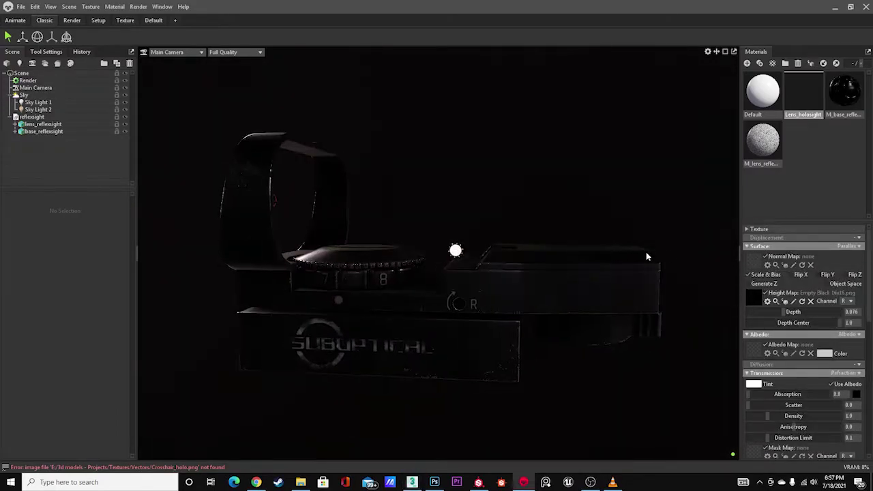
{"action": "scroll", "coordinate": [783, 408], "scroll_direction": "down", "scroll_amount": 5}
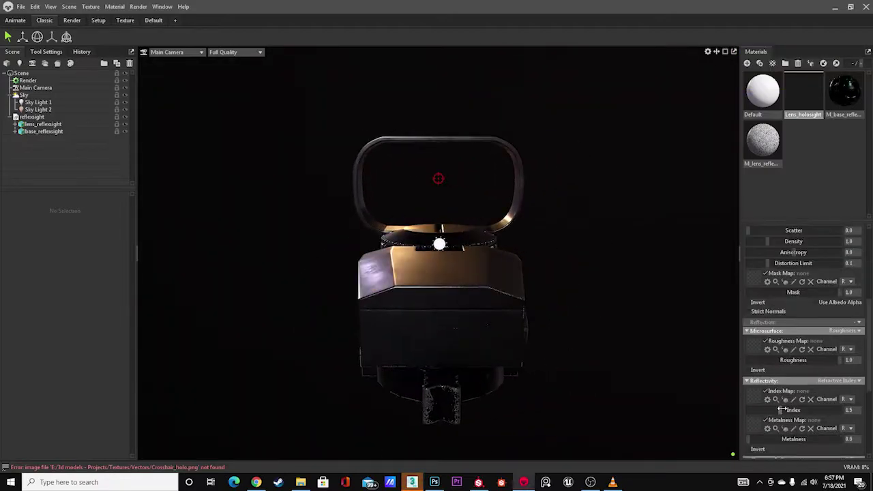
{"action": "scroll", "coordinate": [845, 361], "scroll_direction": "up", "scroll_amount": 5}
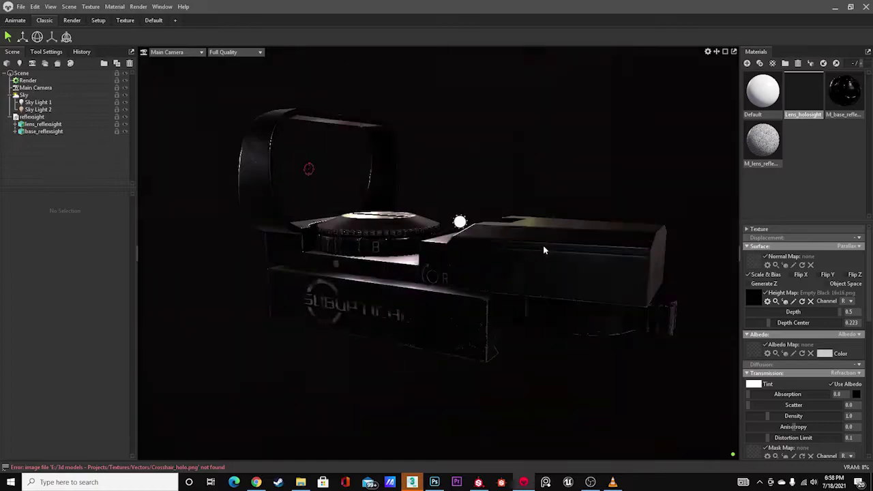
{"action": "left_click", "coordinate": [83, 285]}
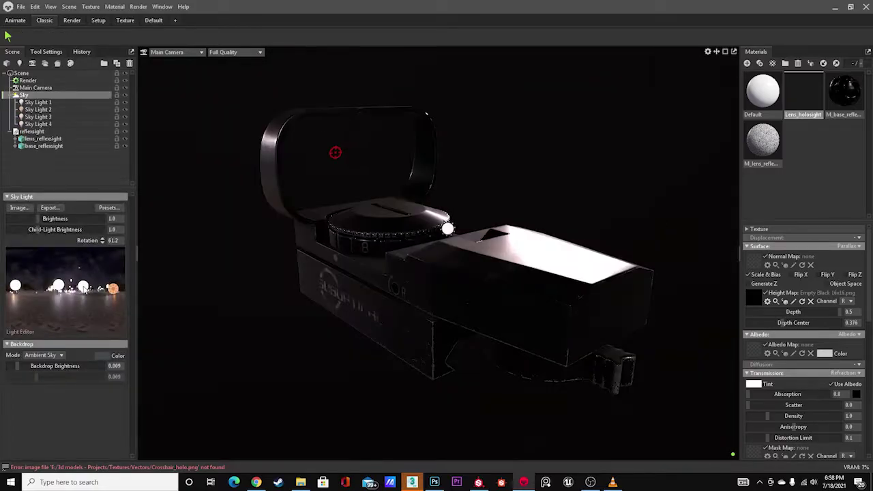
Review the render settings and the base material's texture maps, then return to sky lighting.
{"action": "left_click", "coordinate": [27, 79]}
{"action": "scroll", "coordinate": [86, 287], "scroll_direction": "down", "scroll_amount": 2}
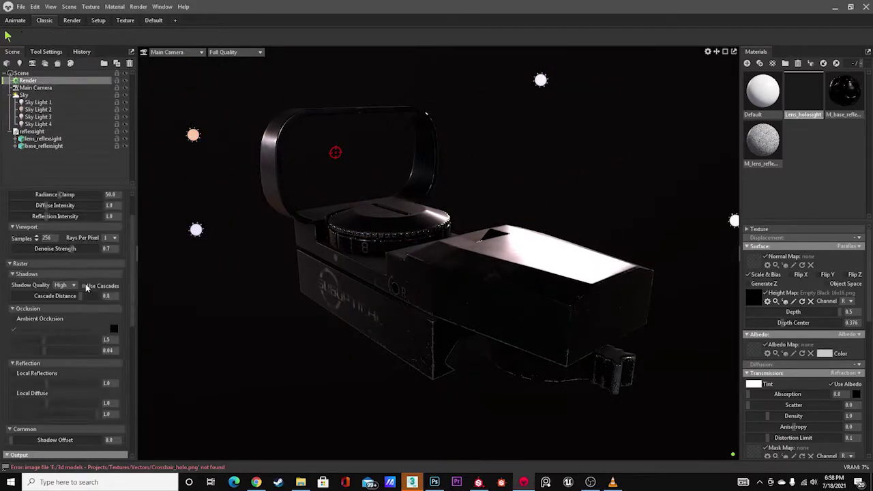
{"action": "left_click", "coordinate": [842, 87]}
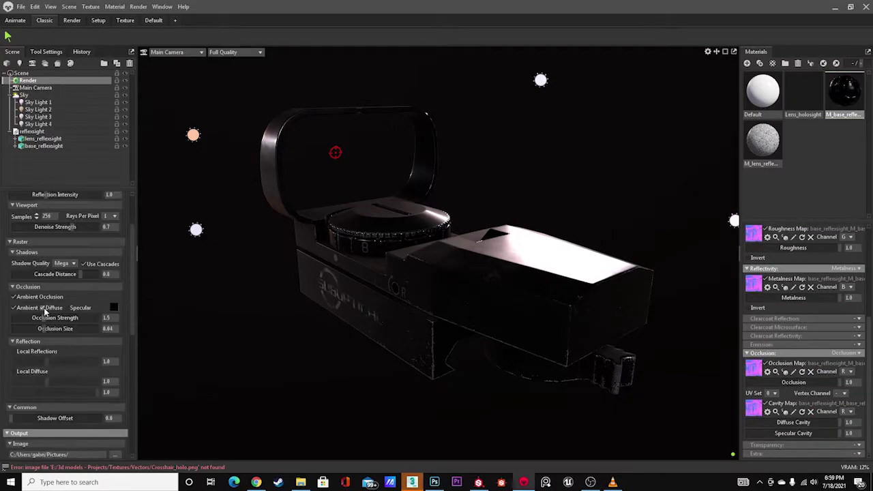
{"action": "left_click", "coordinate": [24, 95]}
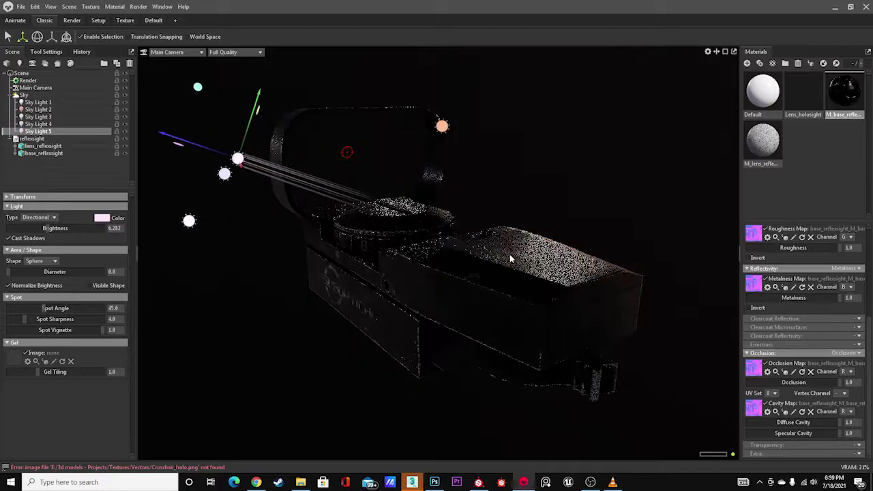
Open the sky preset library and load a street sky.
{"action": "left_click_drag", "start_coordinate": [510, 258], "coordinate": [581, 203]}
{"action": "left_click", "coordinate": [28, 80]}
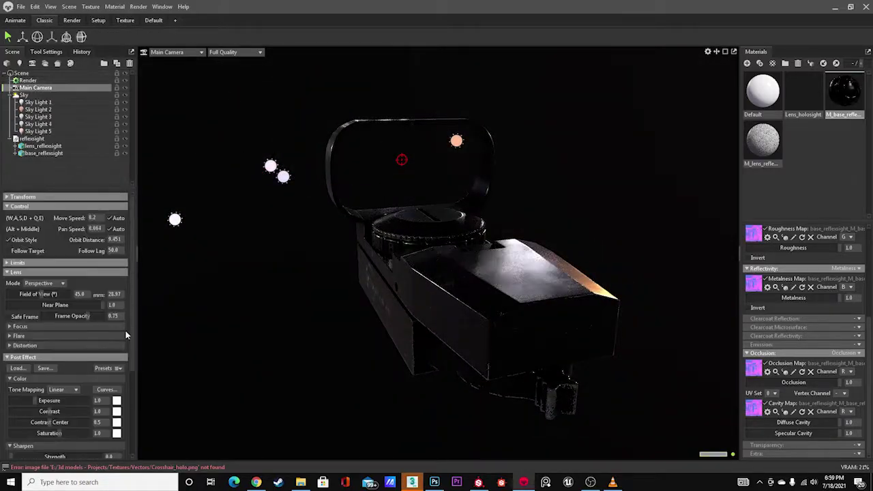
{"action": "left_click", "coordinate": [73, 101]}
{"action": "left_click", "coordinate": [24, 95]}
{"action": "left_click", "coordinate": [106, 210]}
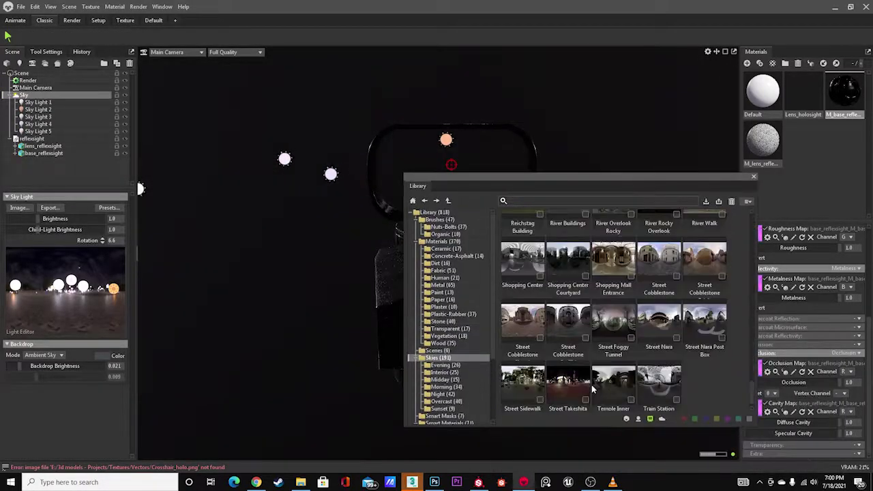
{"action": "scroll", "coordinate": [581, 371], "scroll_direction": "down", "scroll_amount": 1}
{"action": "double_click", "coordinate": [581, 371]}
Try the Path Trees Straight sky and darken the backdrop almost to black.
{"action": "left_click_drag", "start_coordinate": [437, 178], "coordinate": [733, 191]}
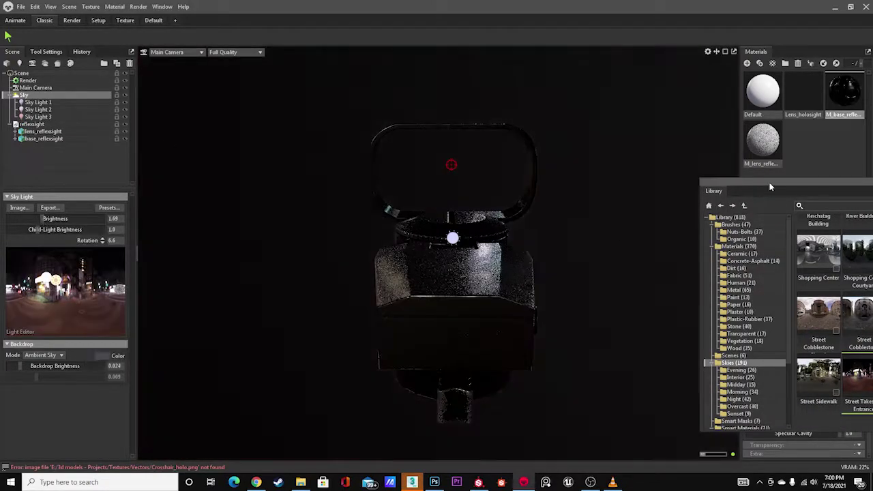
{"action": "left_click_drag", "start_coordinate": [796, 195], "coordinate": [576, 172]}
{"action": "scroll", "coordinate": [719, 366], "scroll_direction": "up", "scroll_amount": 3}
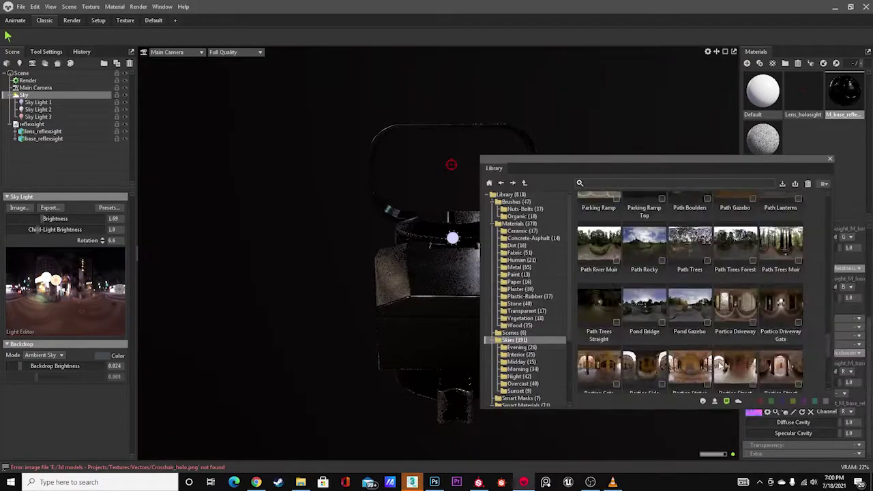
{"action": "double_click", "coordinate": [598, 310]}
{"action": "left_click_drag", "start_coordinate": [41, 367], "coordinate": [21, 366]}
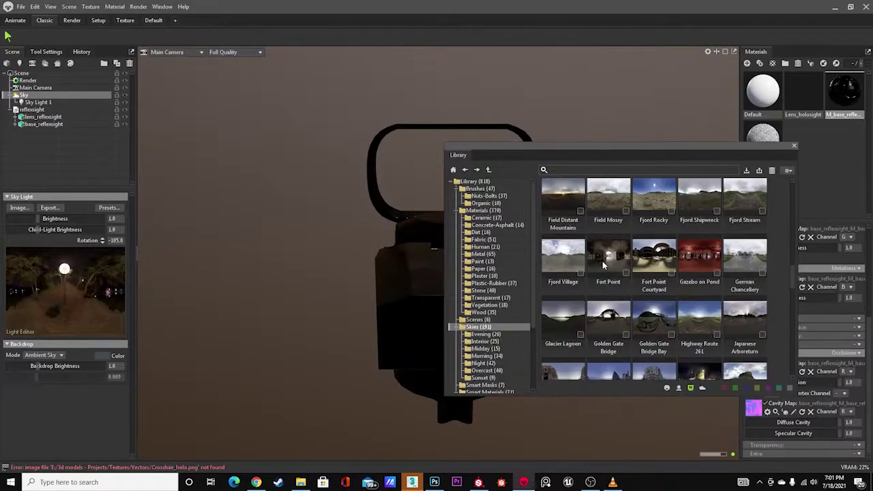
Load the Domed Cathedral sky, check its sky lights, close the library and reframe the sight.
{"action": "double_click", "coordinate": [653, 218]}
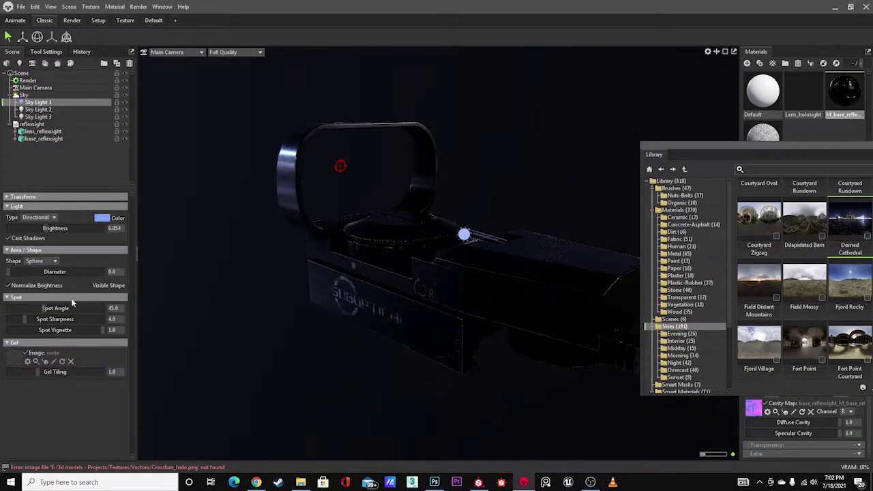
{"action": "key", "text": "Down"}
{"action": "key", "text": "Down"}
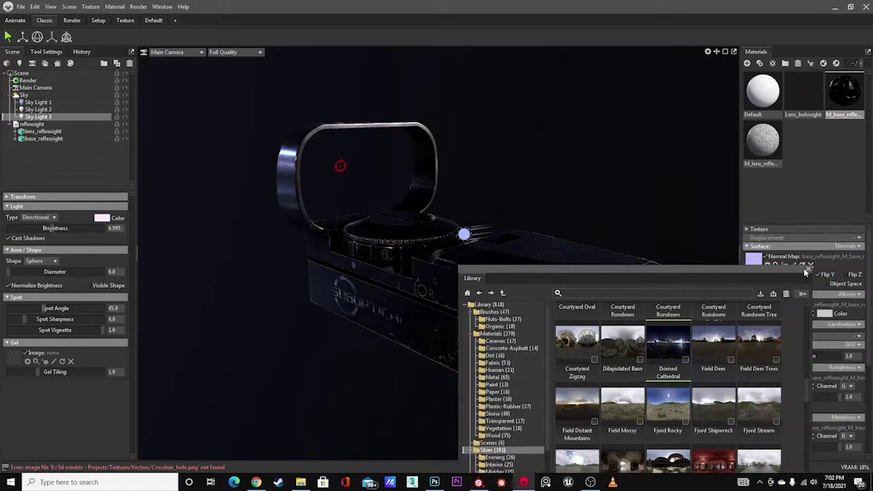
{"action": "key", "text": "Up"}
{"action": "key", "text": "Up"}
{"action": "key", "text": "Up"}
{"action": "left_click", "coordinate": [10, 294]}
{"action": "left_click_drag", "start_coordinate": [327, 273], "coordinate": [703, 206]}
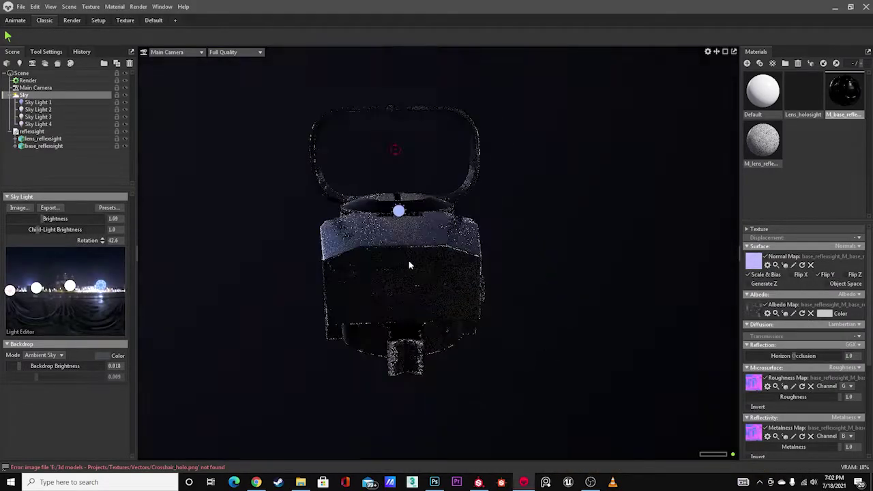